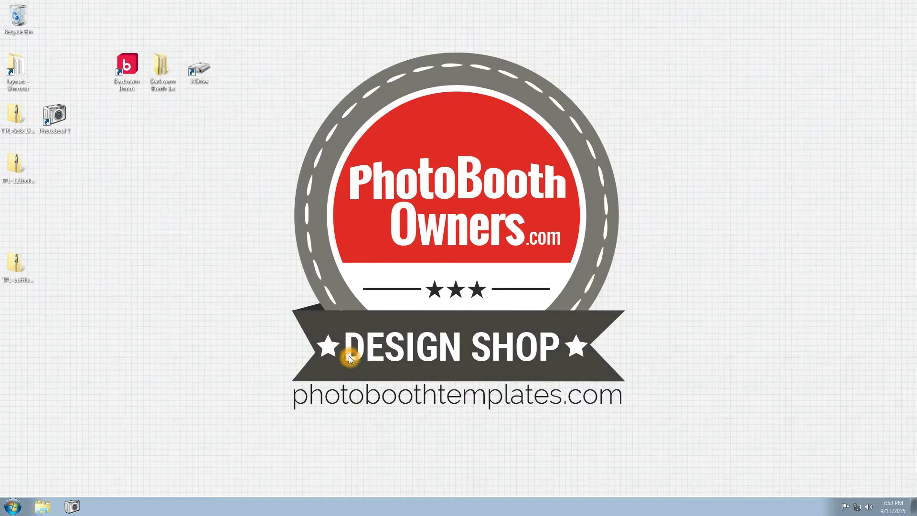
Launch Darkroom Booth in trial mode and open the Darkroom Booth 1.x template downloads folder
double_click(128, 70)
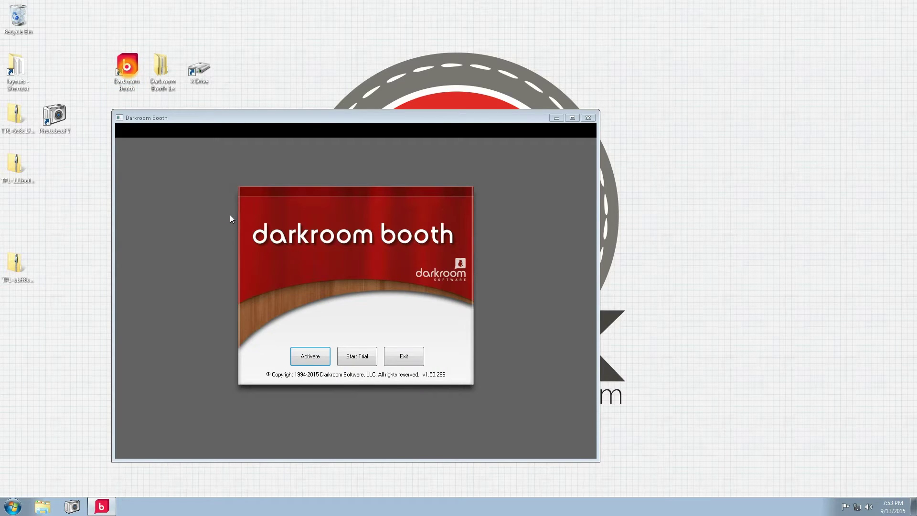
left_click(351, 363)
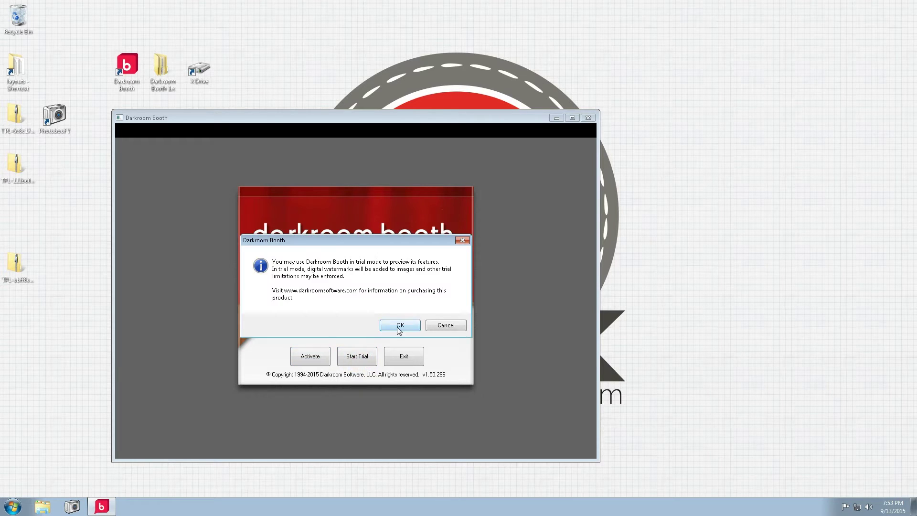
left_click(399, 327)
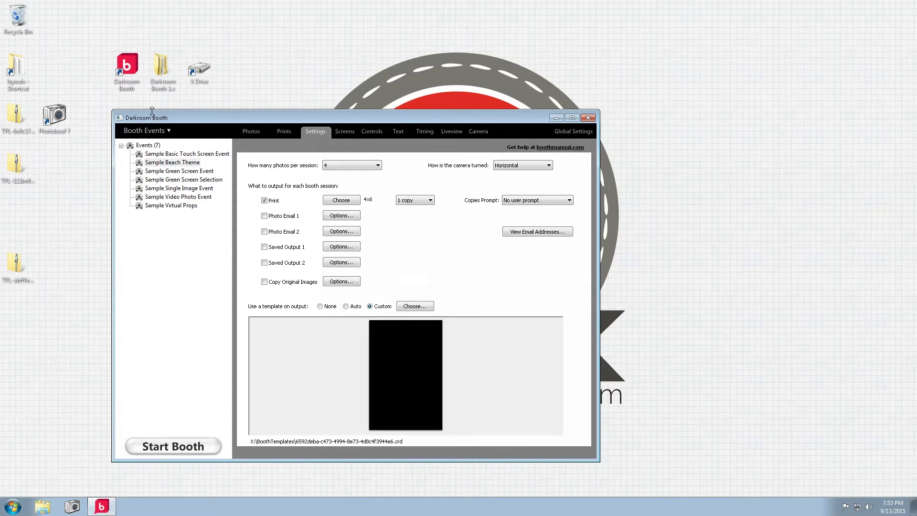
double_click(156, 72)
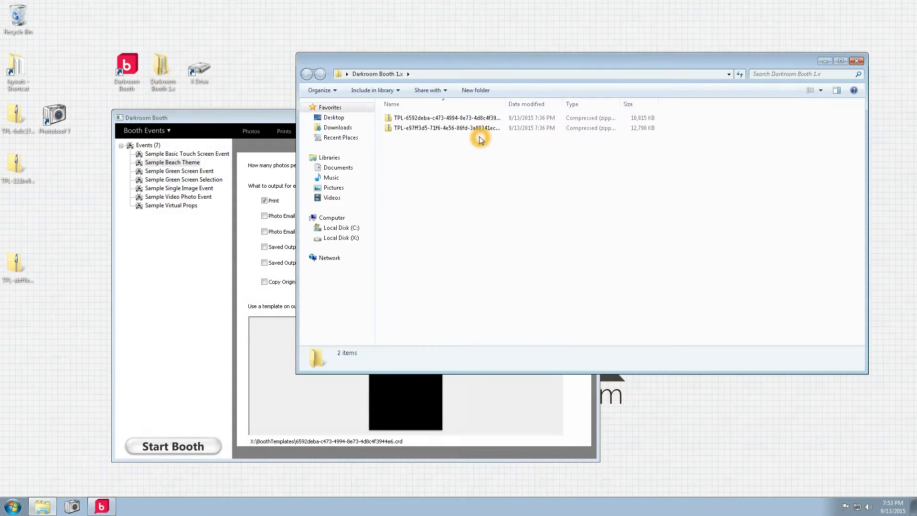
Extract the first TPL template zip to its suggested folder
left_click(501, 104)
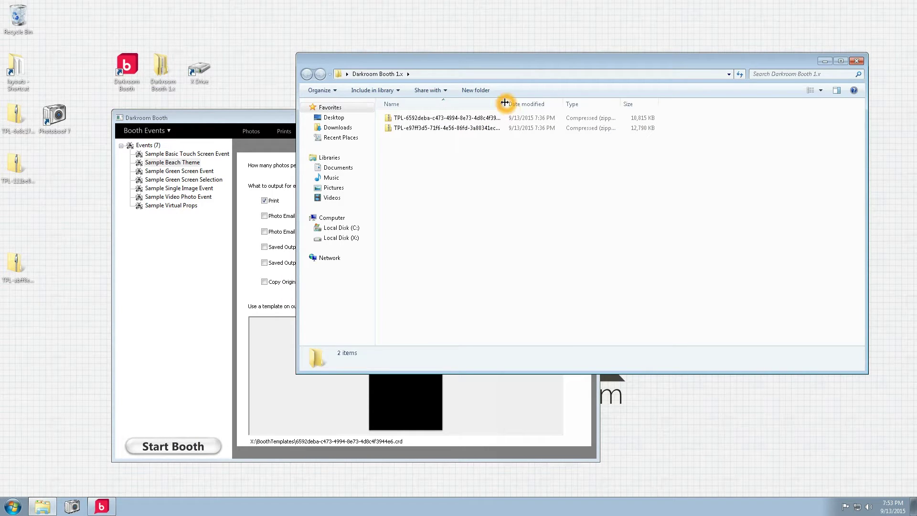
left_click(548, 234)
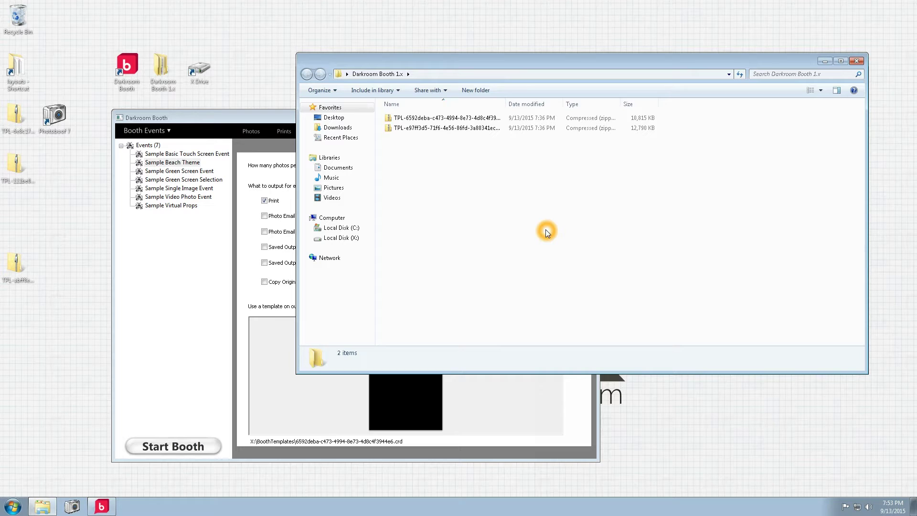
left_click(450, 120)
right_click(452, 121)
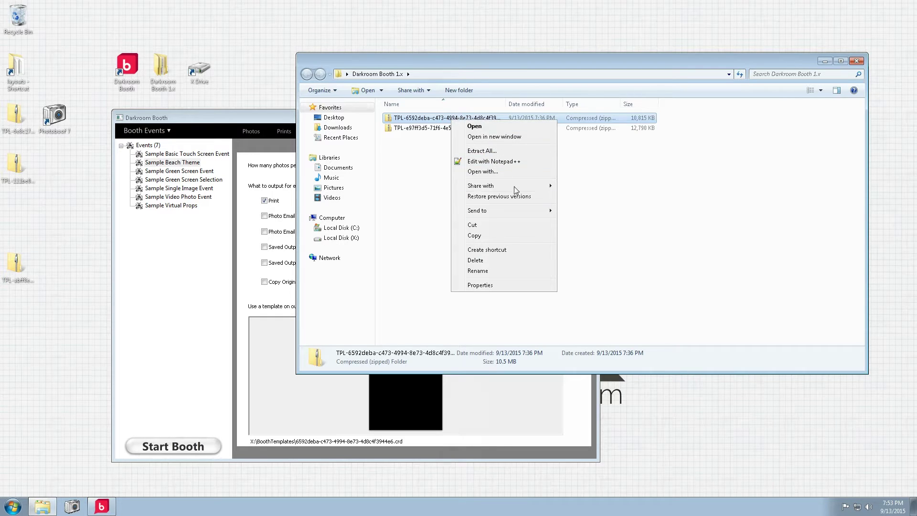
left_click(497, 151)
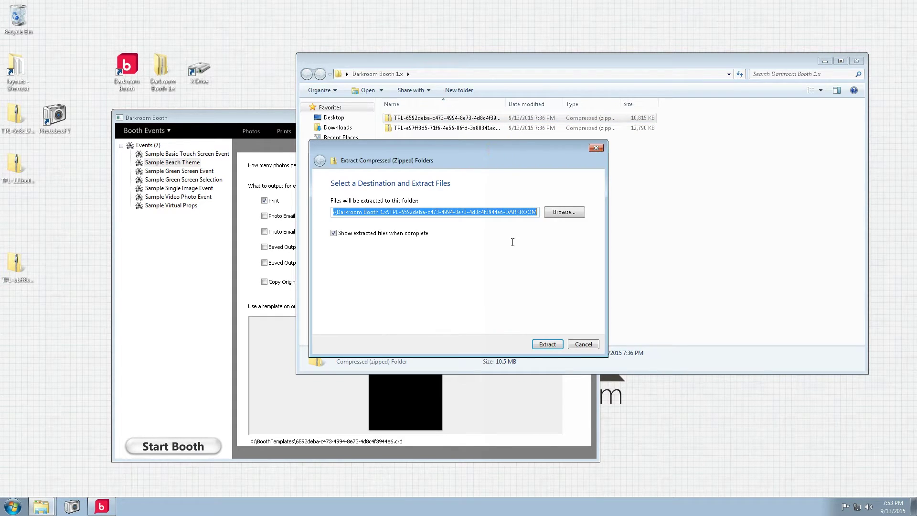
left_click(544, 342)
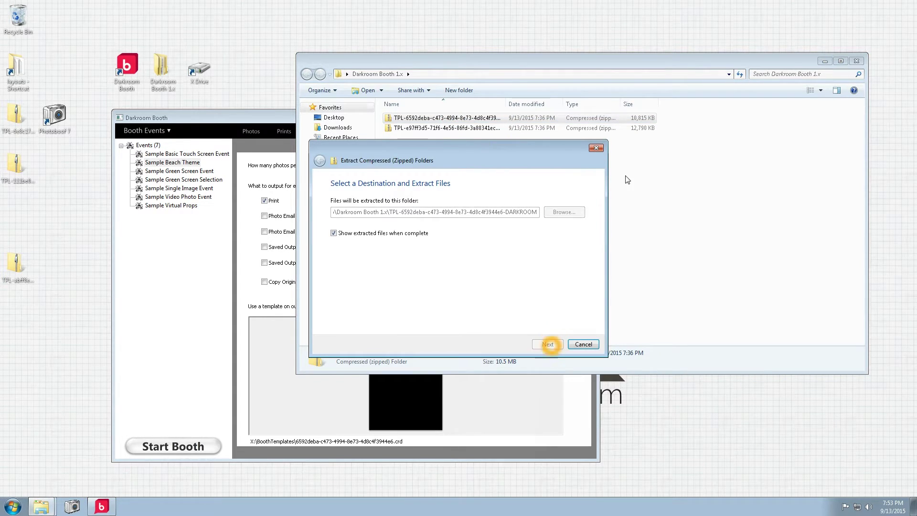
Inspect the extracted DARKROOM folder's template subfolder and .crd card file
left_click(554, 174)
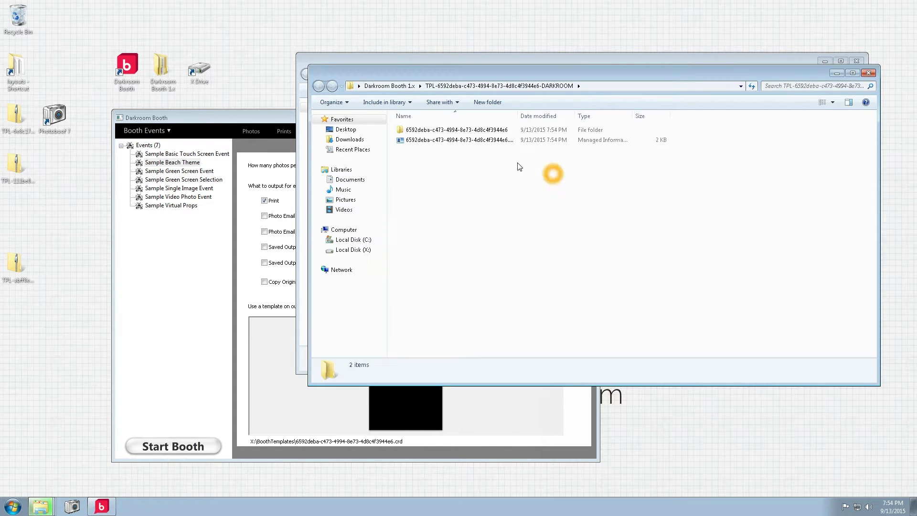
left_click(508, 178)
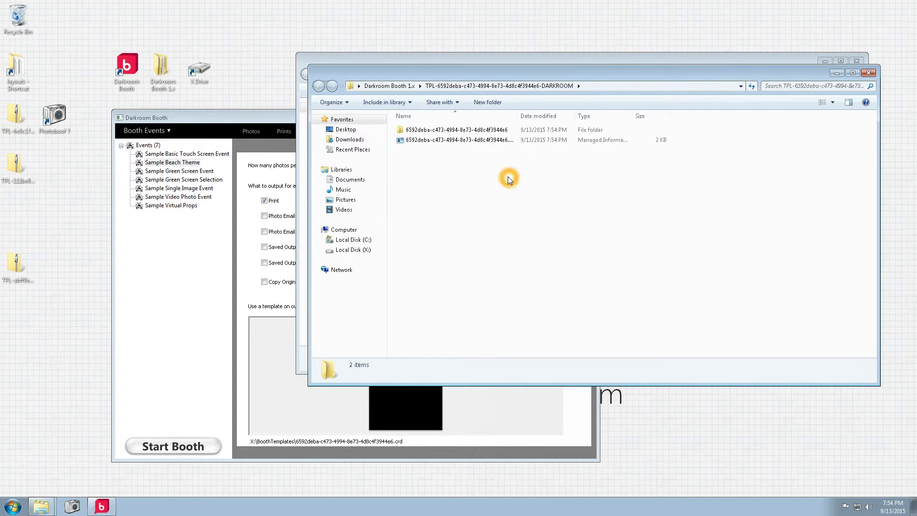
left_click(426, 143)
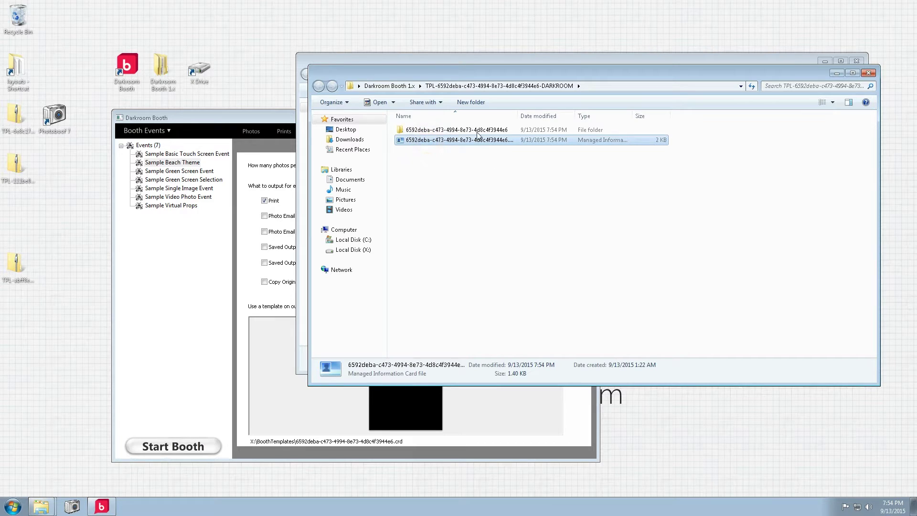
left_click(439, 130)
left_click(444, 141)
left_click(267, 122)
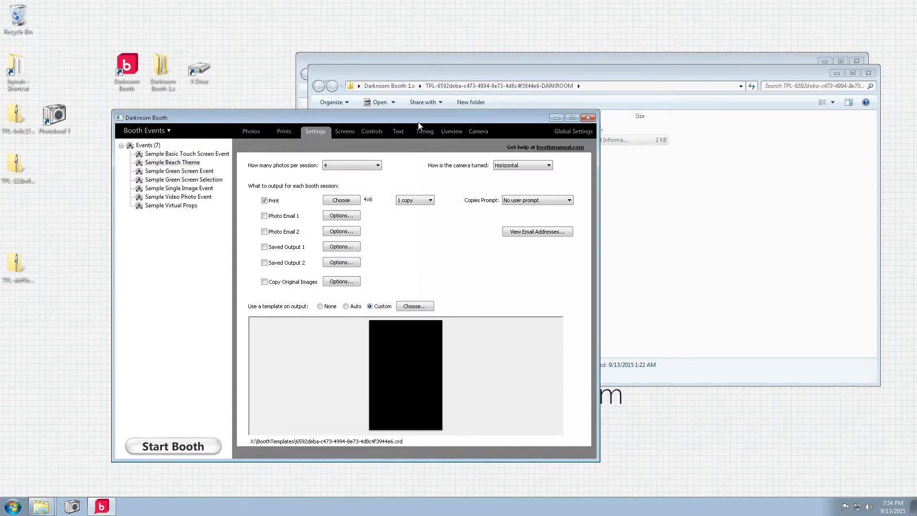
Open the BoothTemplates folder on the Local Disk (X:) drive
left_click(196, 73)
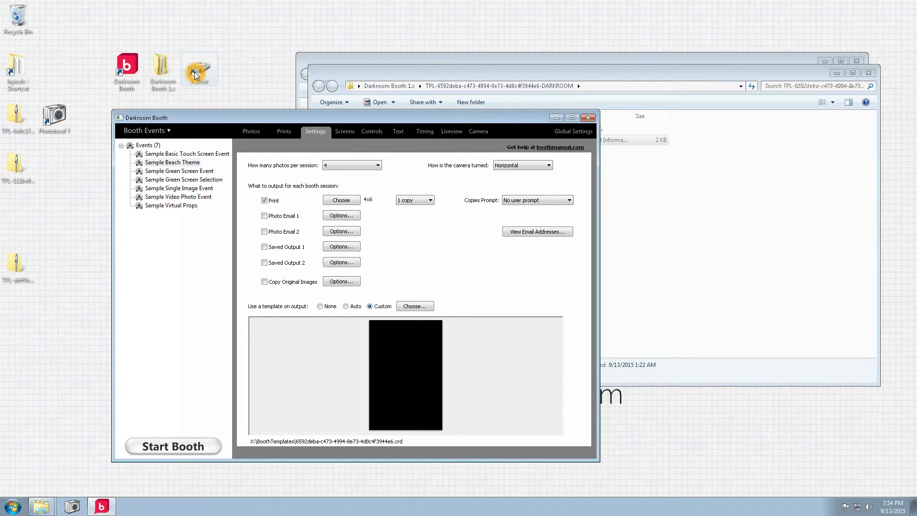
double_click(196, 74)
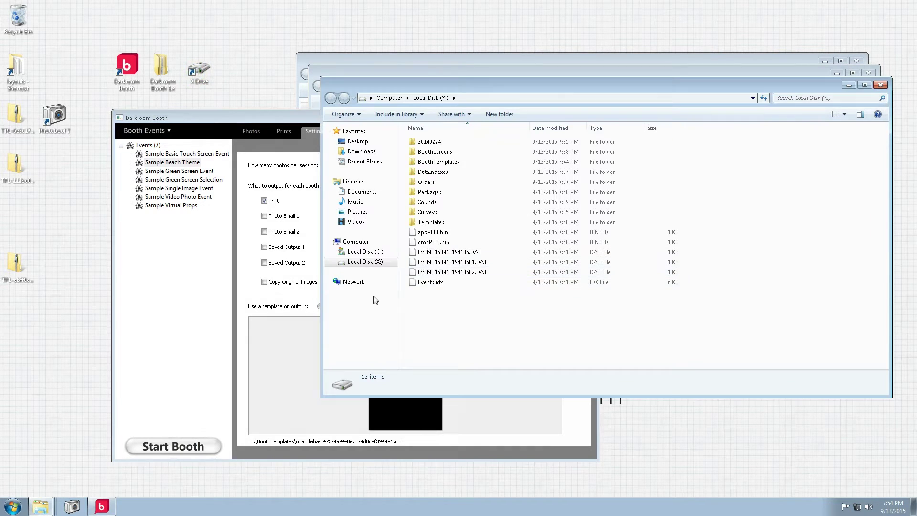
left_click(357, 263)
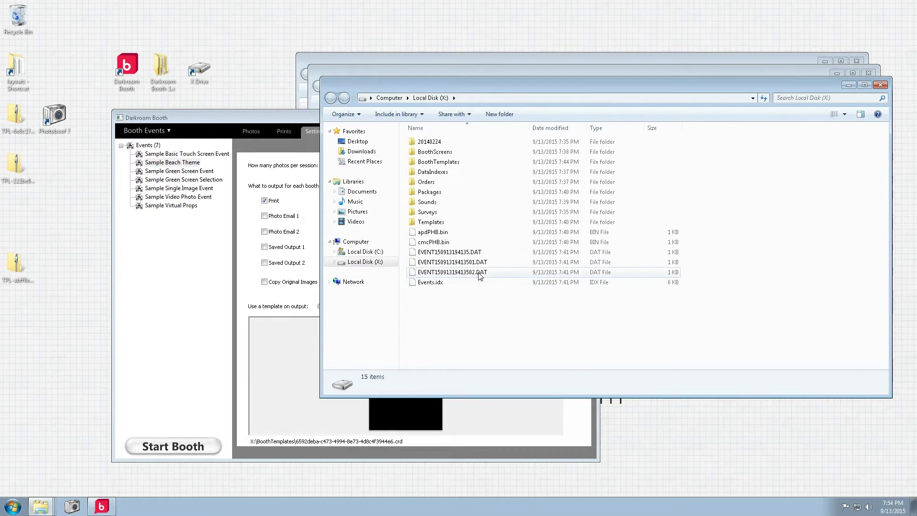
left_click(438, 164)
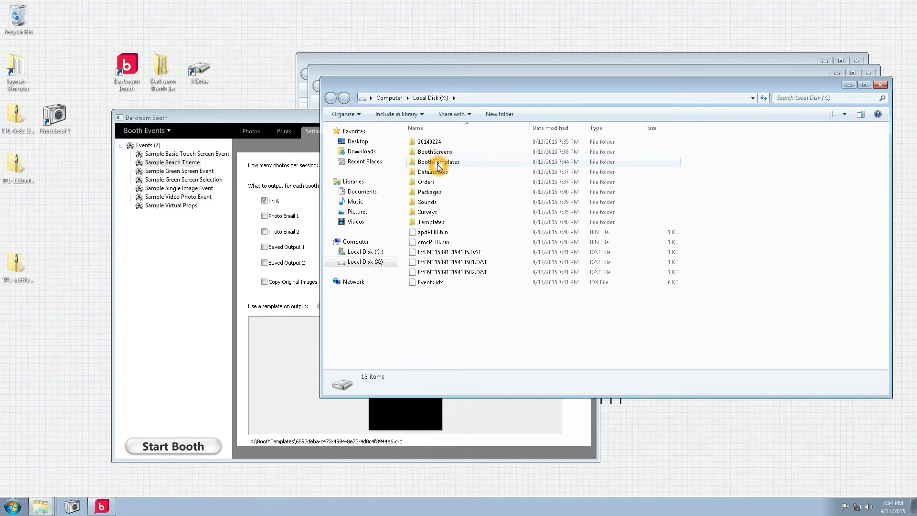
double_click(437, 164)
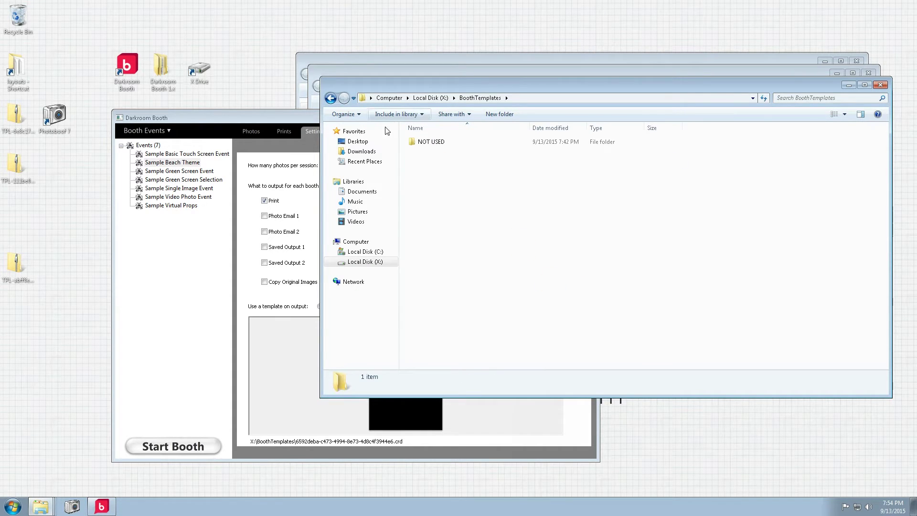
Select the extracted template folder and .crd file, then open the template folder's 7 files
left_click(369, 71)
left_click_drag(380, 76, 351, 191)
left_click_drag(395, 296, 466, 166)
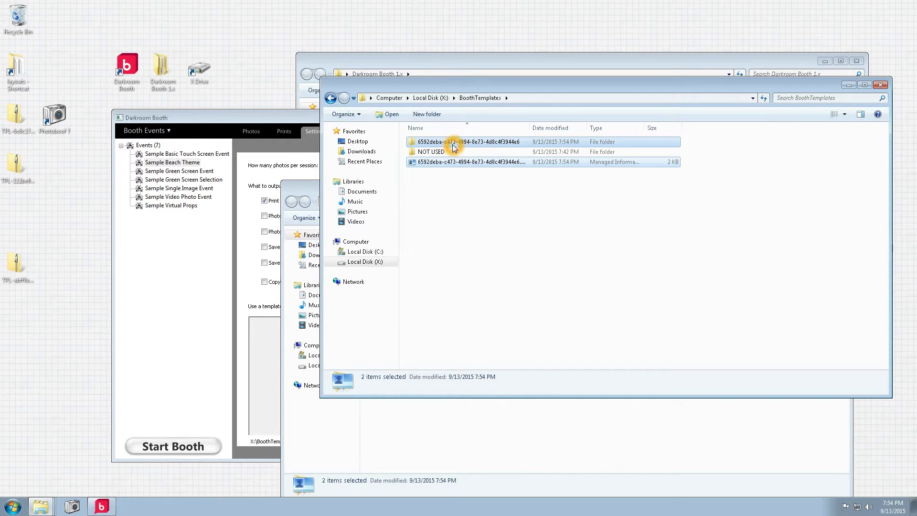
double_click(417, 144)
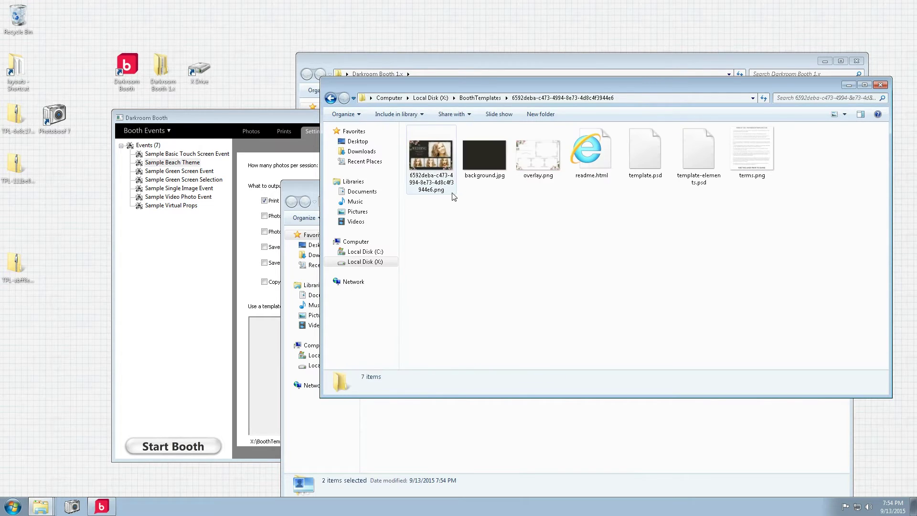
left_click(469, 167)
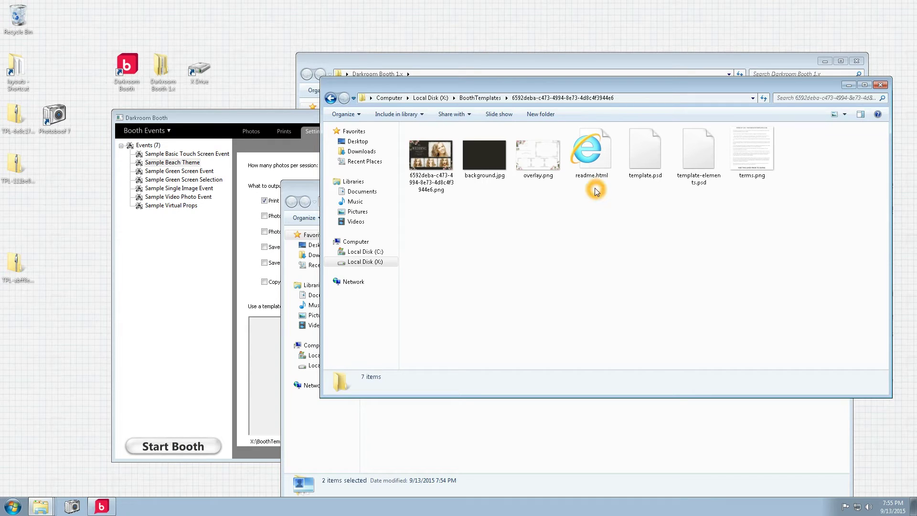
From readme.html's Fonts Used, download the Caviar Dreams TTF, then close Internet Explorer's tabs
left_click(595, 165)
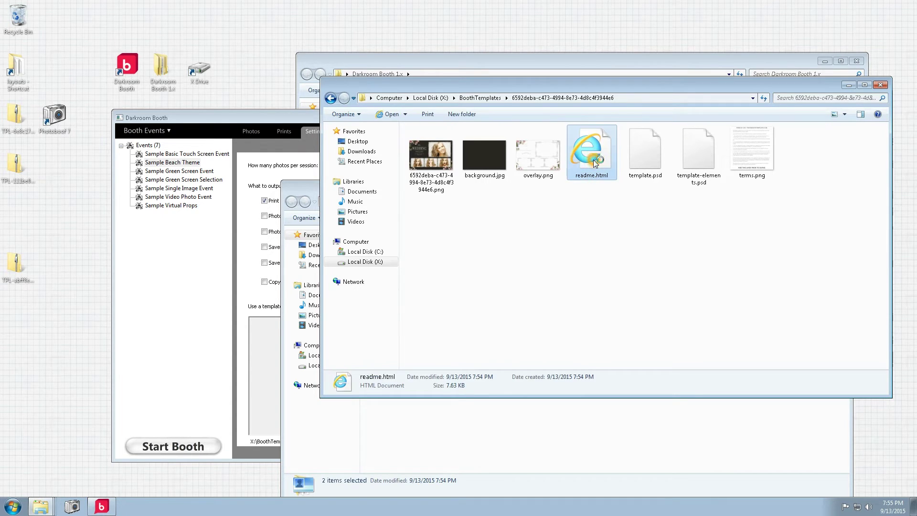
double_click(595, 164)
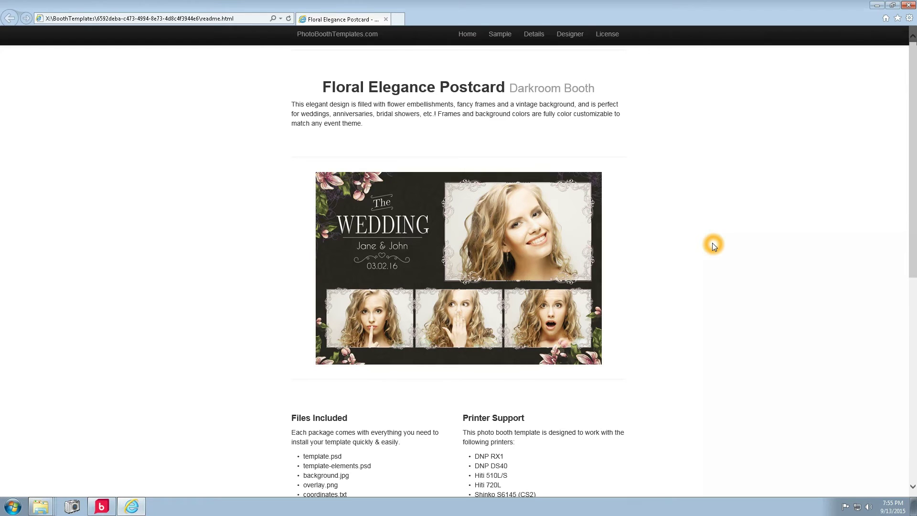
scroll(712, 242, "down", 6)
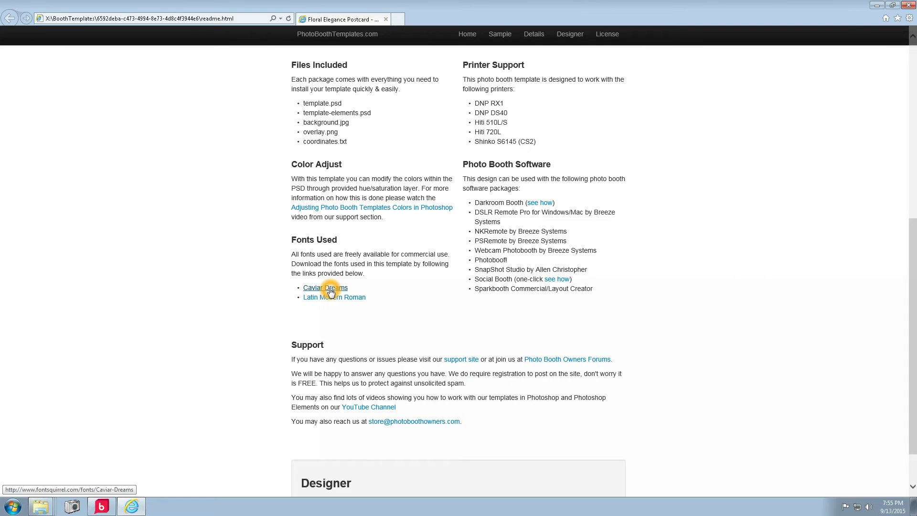
left_click(329, 288)
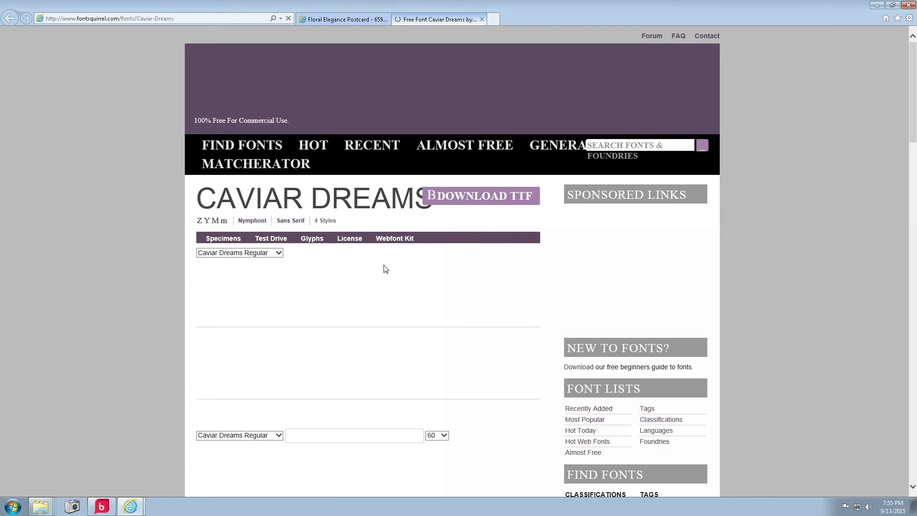
left_click(509, 185)
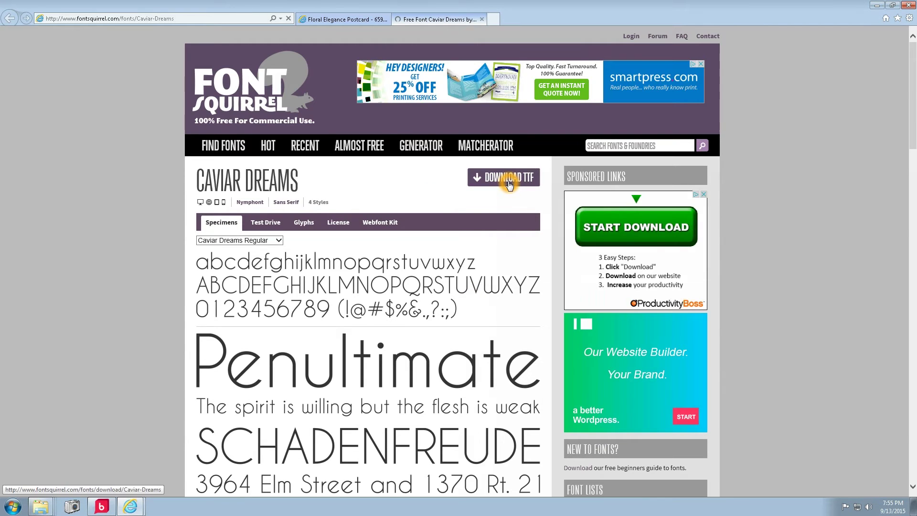
left_click(909, 8)
left_click(442, 256)
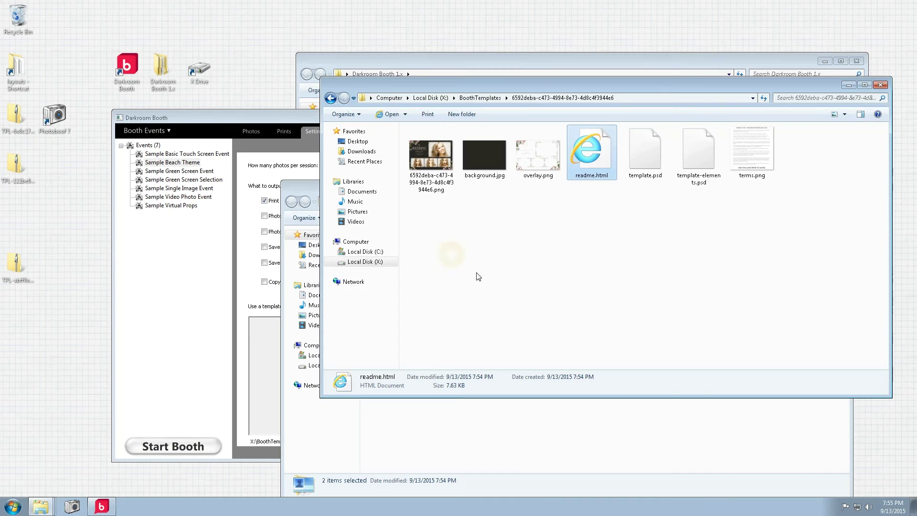
Choose the Floral Elegance Postcard template and open it in the editor
left_click(276, 119)
left_click(421, 306)
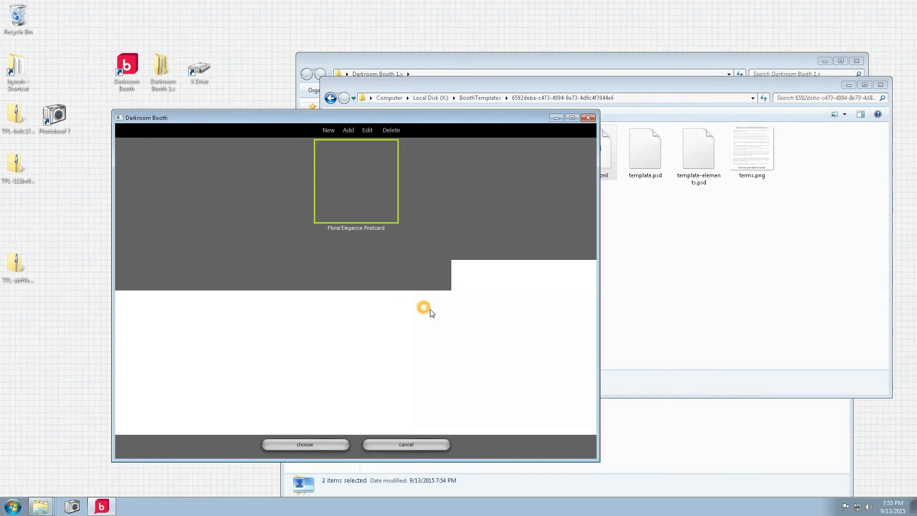
left_click(364, 205)
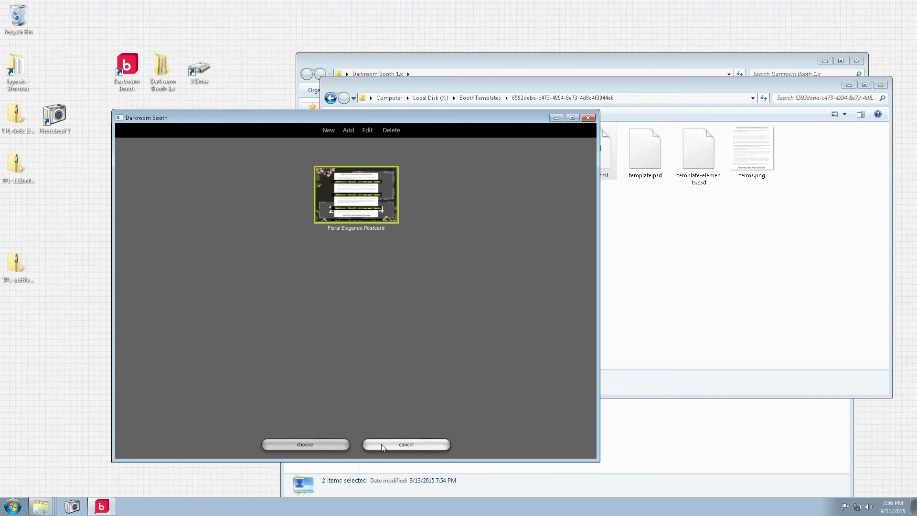
left_click(319, 443)
left_click(368, 130)
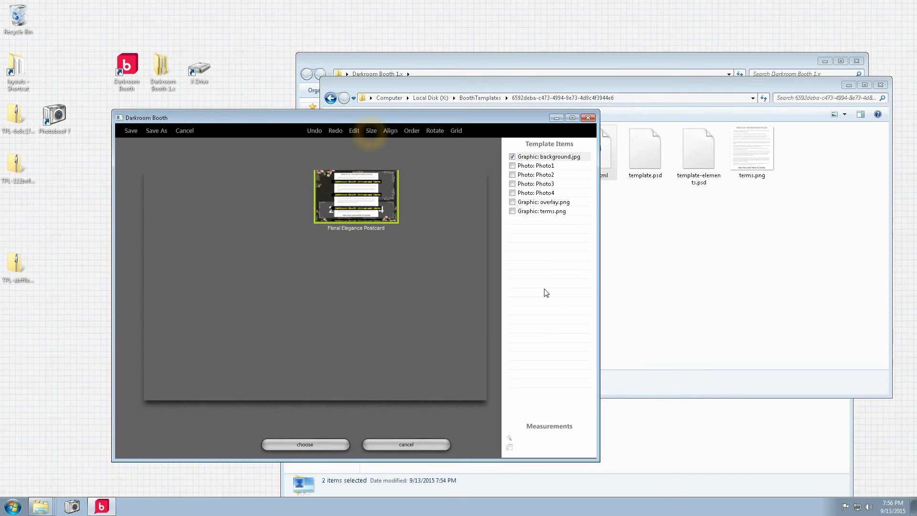
left_click(554, 301)
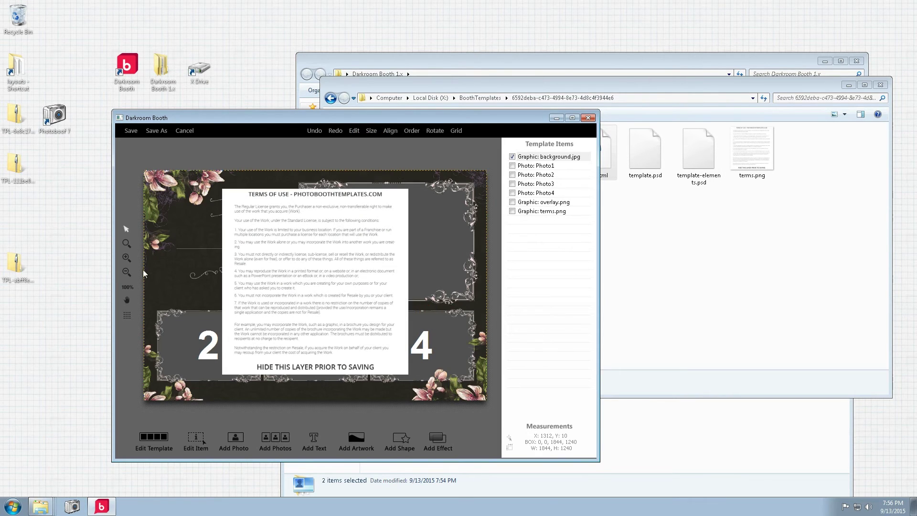
left_click(547, 238)
left_click(432, 352)
Maximize the editor and delete the terms.png graphic layer
left_click(525, 211)
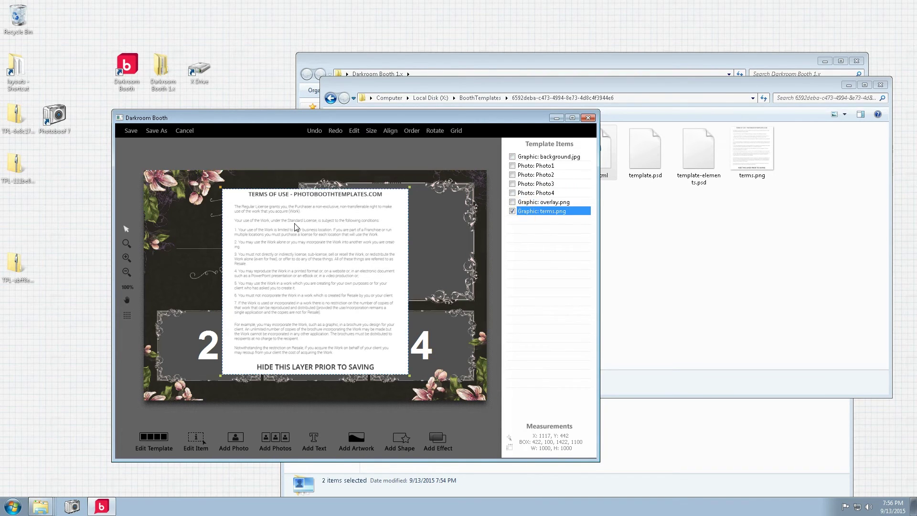
left_click(575, 118)
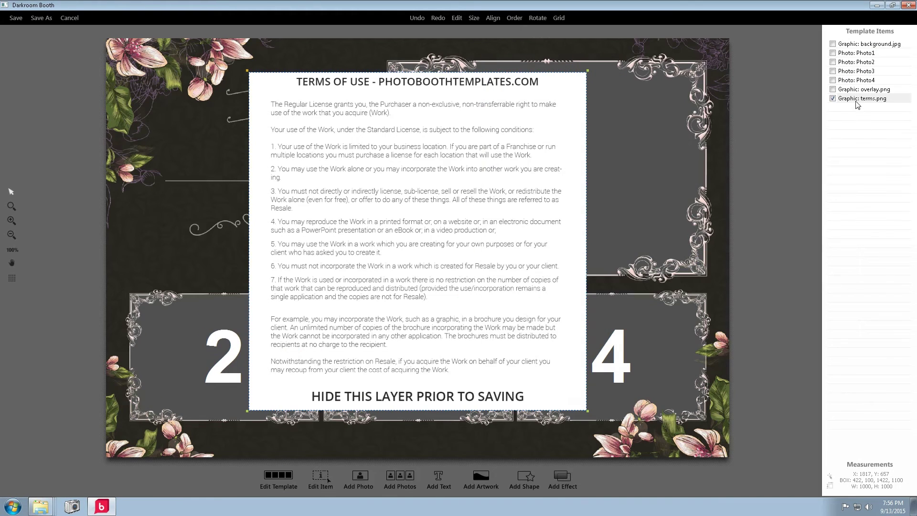
right_click(855, 101)
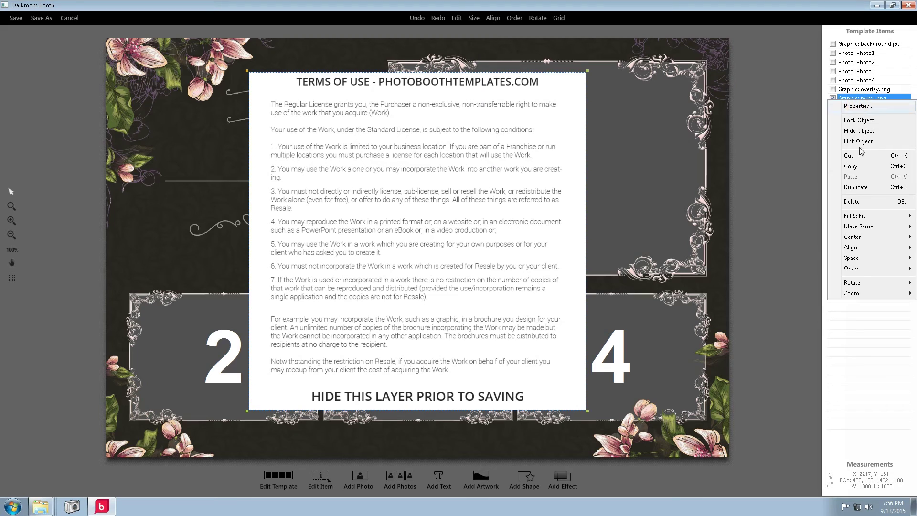
left_click(853, 201)
left_click(465, 287)
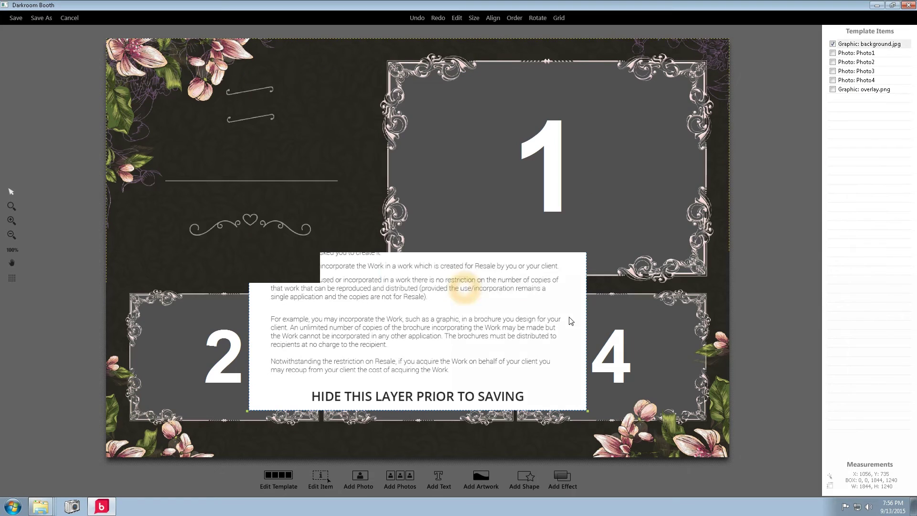
left_click(783, 149)
left_click(509, 292)
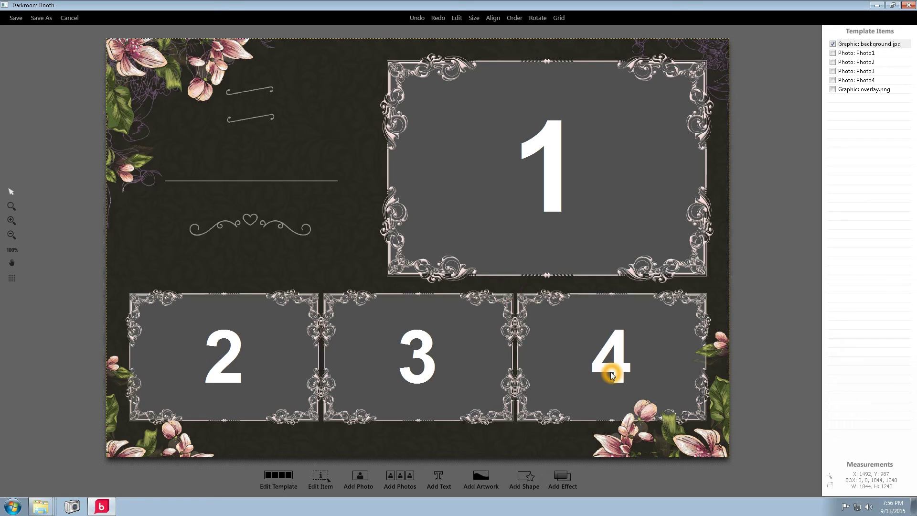
left_click(438, 481)
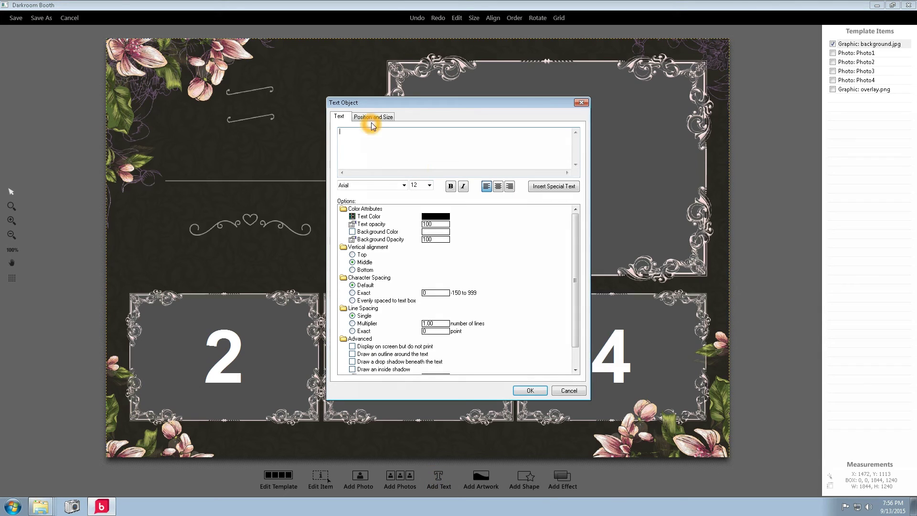
Open the font dropdown in the Text Object dialog to browse available fonts
left_click(404, 186)
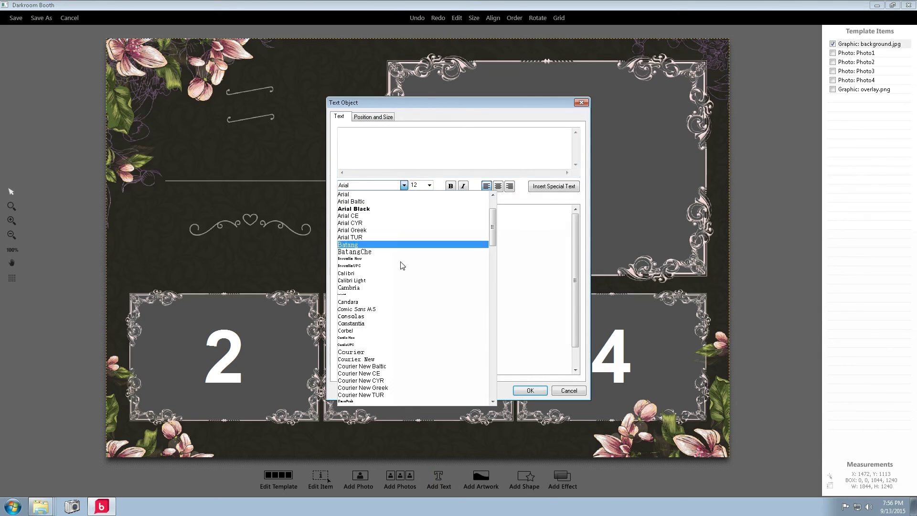